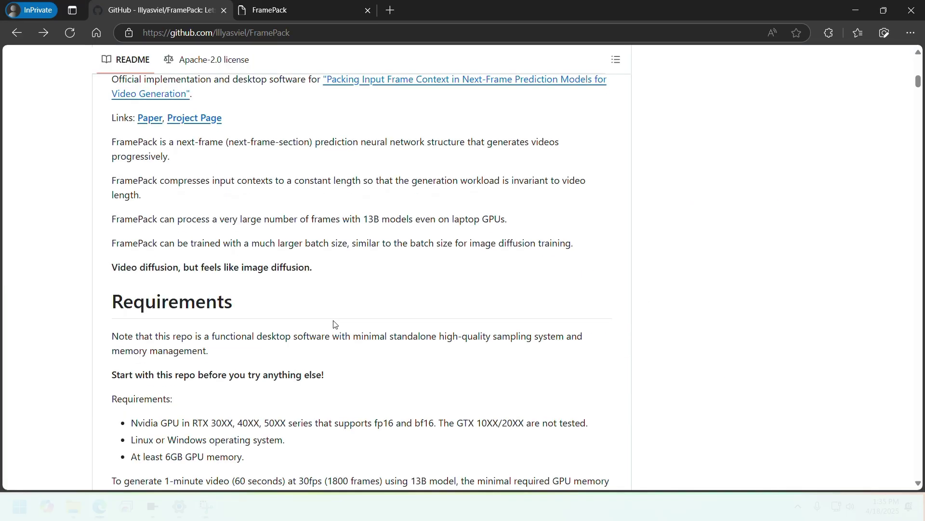
- Scroll the FramePack README past Requirements and Installation to the Image-to-5-seconds dancing-man example
scroll(308, 317, "down", 3)
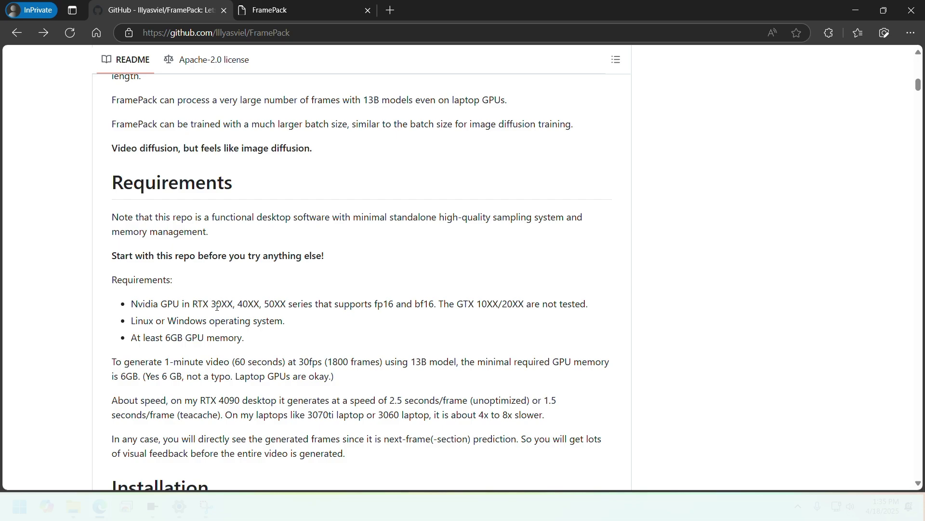
scroll(216, 306, "down", 7)
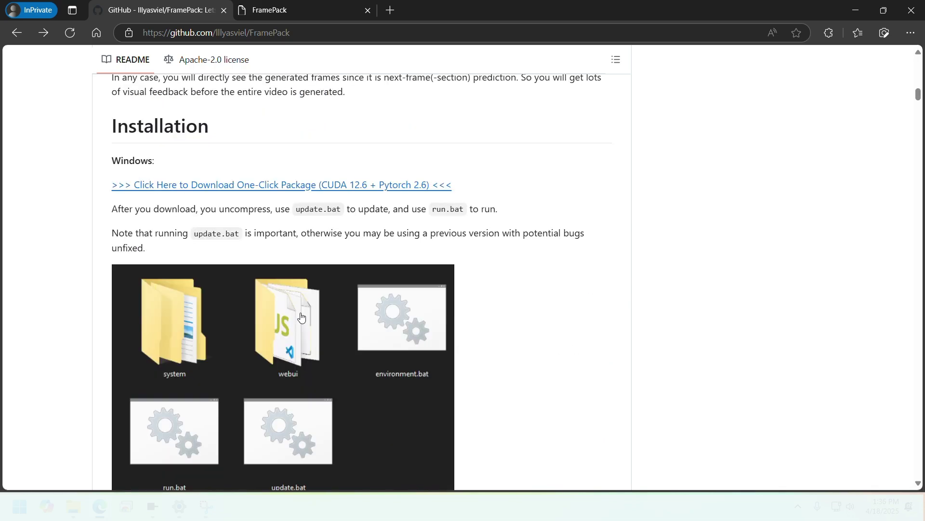
scroll(389, 297, "down", 10)
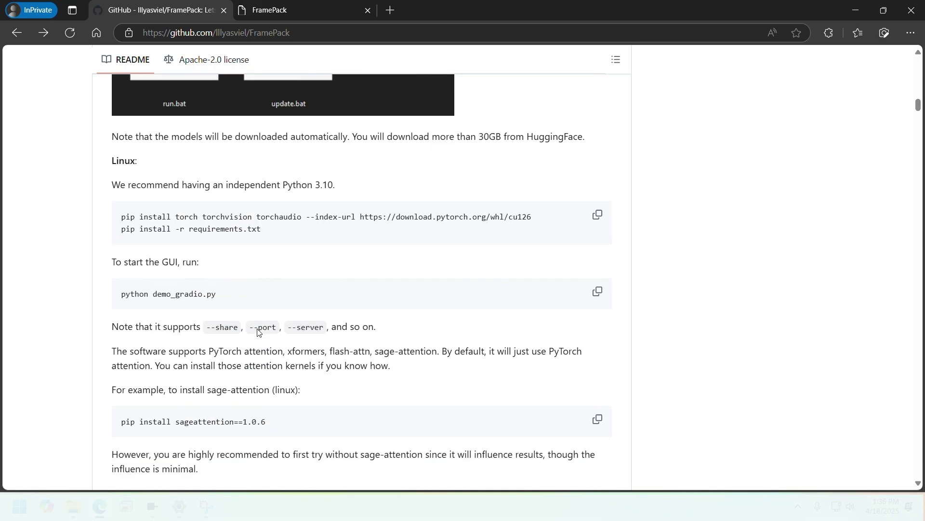
scroll(258, 331, "down", 12)
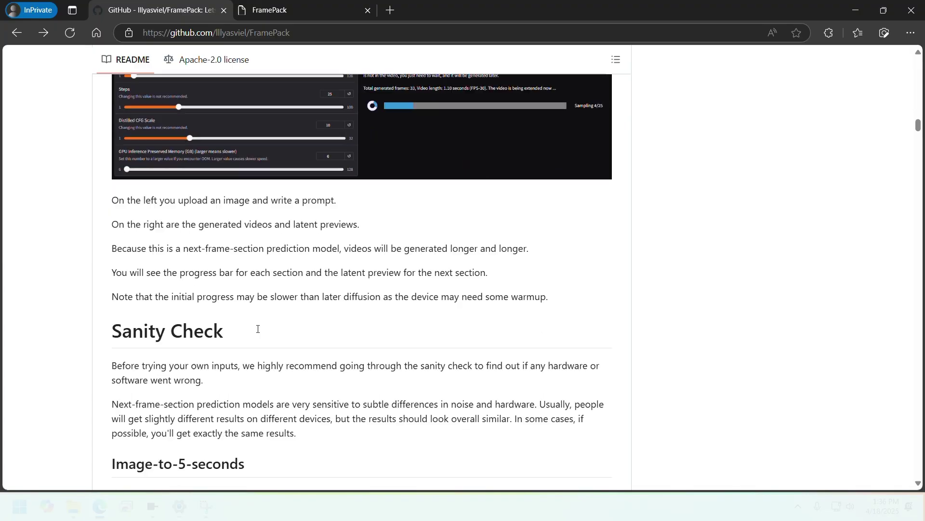
scroll(258, 329, "down", 2)
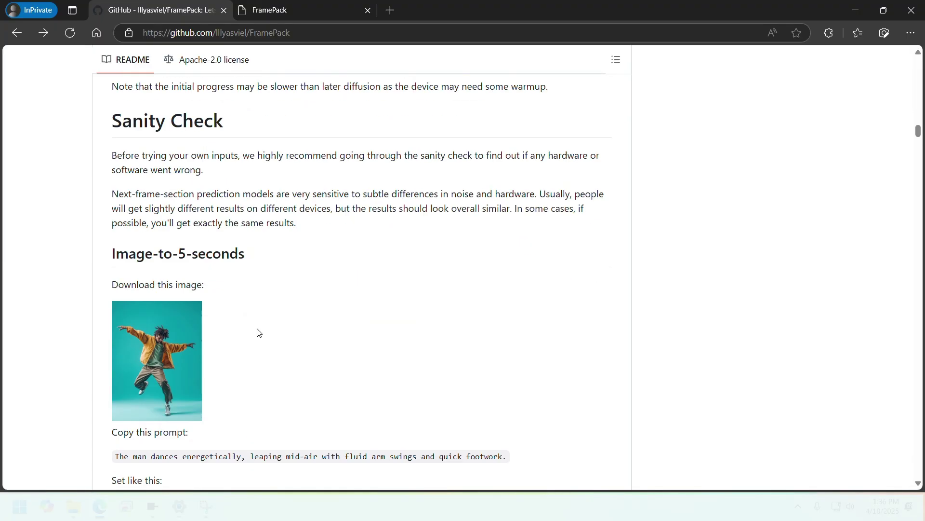
scroll(261, 332, "down", 2)
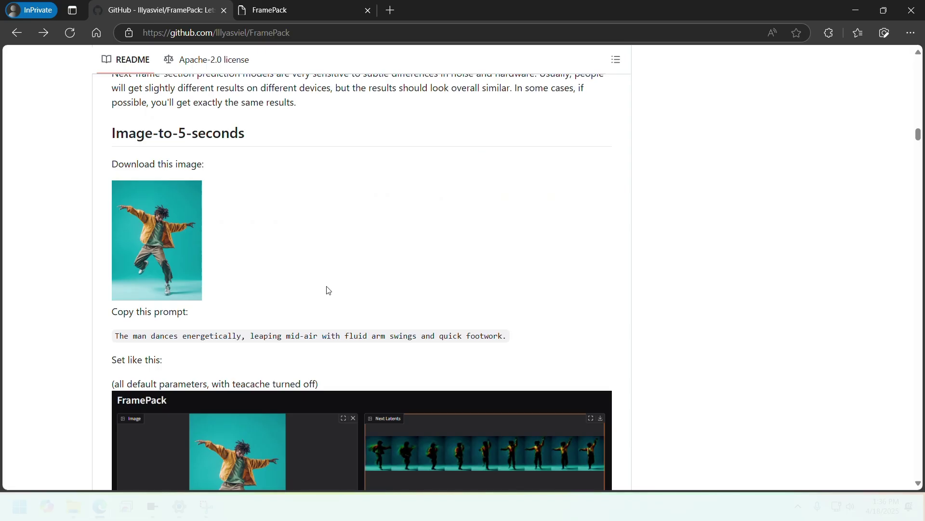
scroll(327, 289, "down", 15)
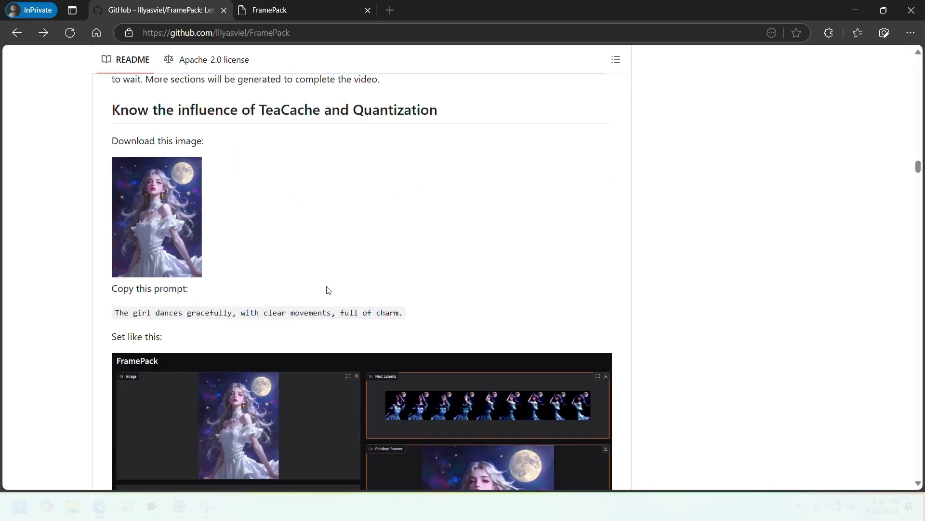
scroll(327, 289, "down", 5)
scroll(327, 289, "up", 15)
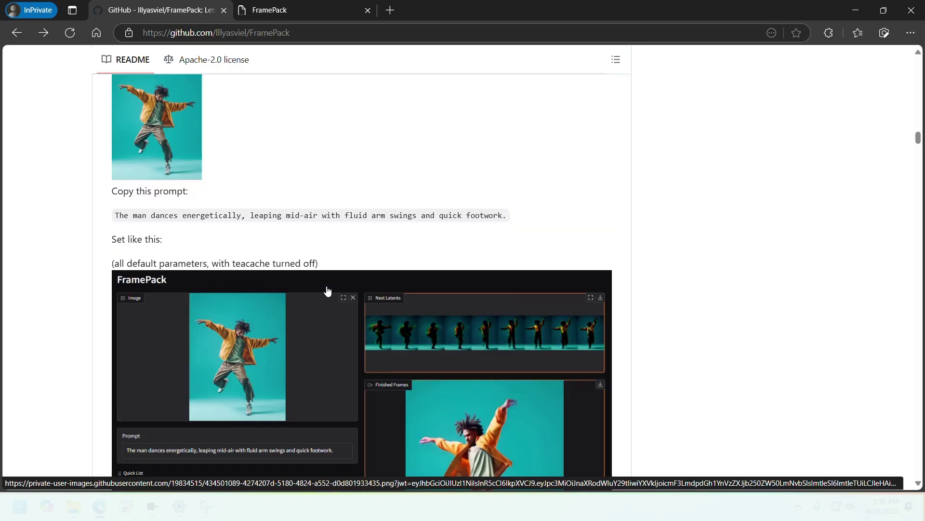
- Play the 0.mp4 example result video in the README
scroll(209, 209, "down", 10)
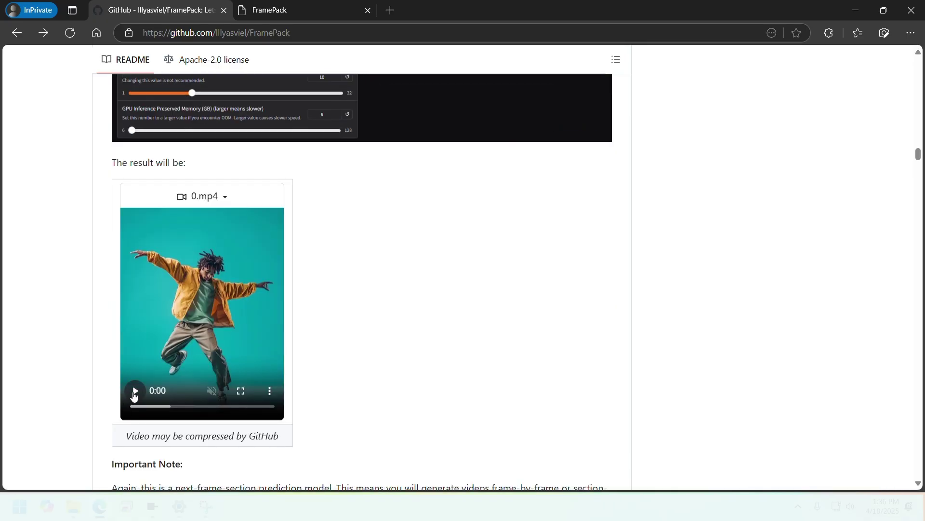
left_click(134, 391)
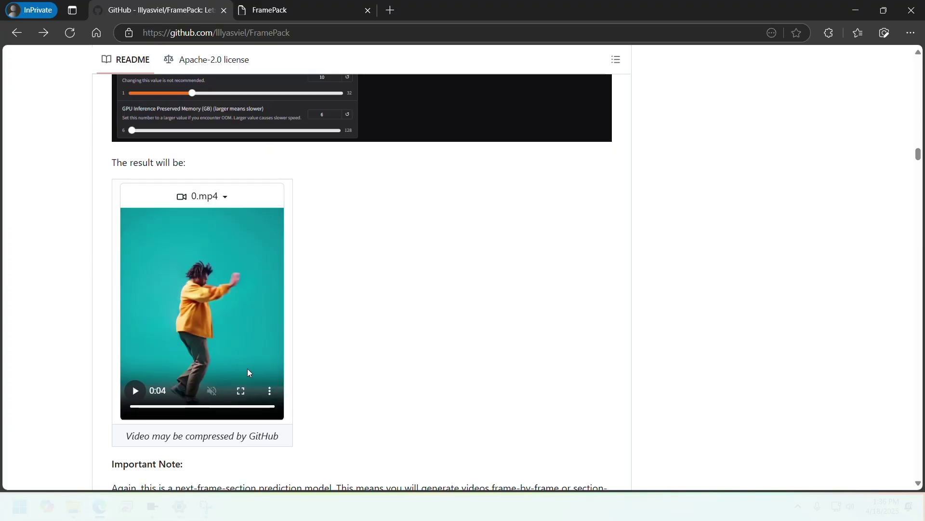
scroll(249, 373, "down", 15)
scroll(253, 356, "up", 3)
- Scroll past the TeaCache and 60-second examples to the More Examples section
scroll(256, 338, "down", 6)
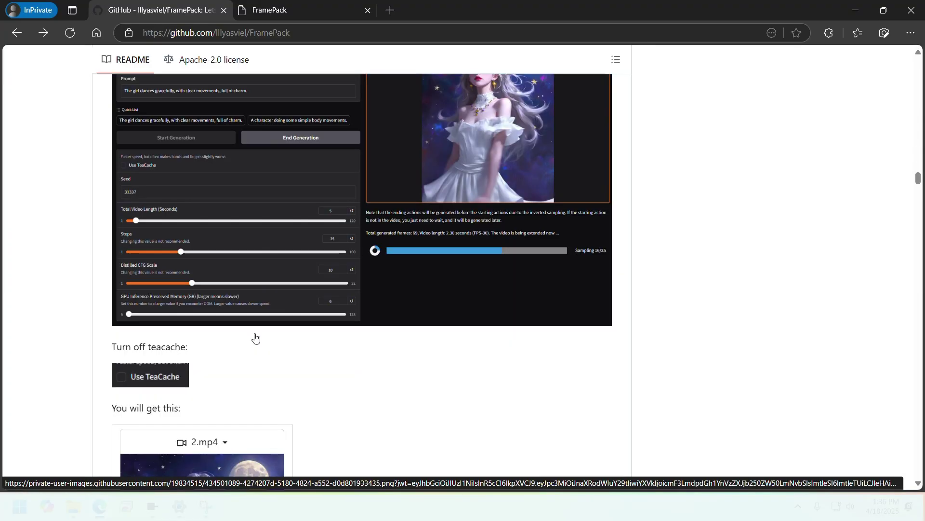
scroll(256, 337, "down", 10)
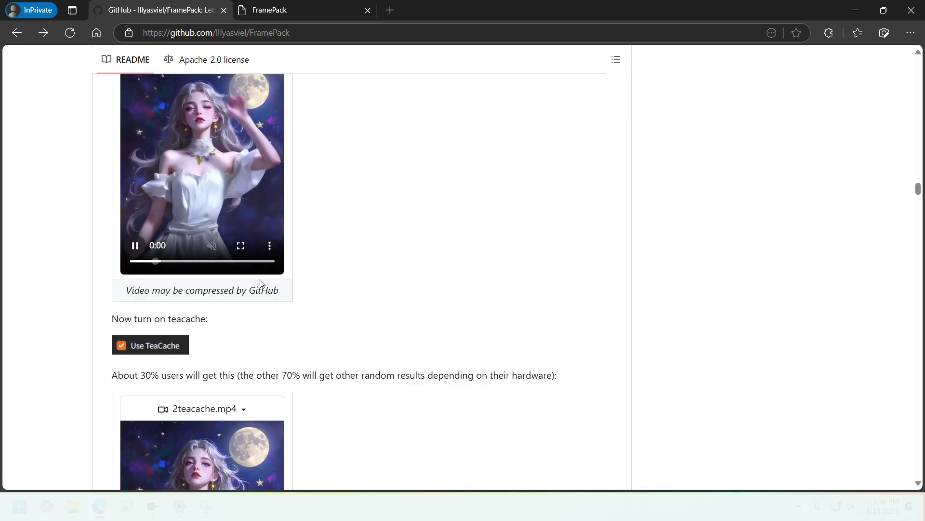
scroll(260, 283, "up", 1)
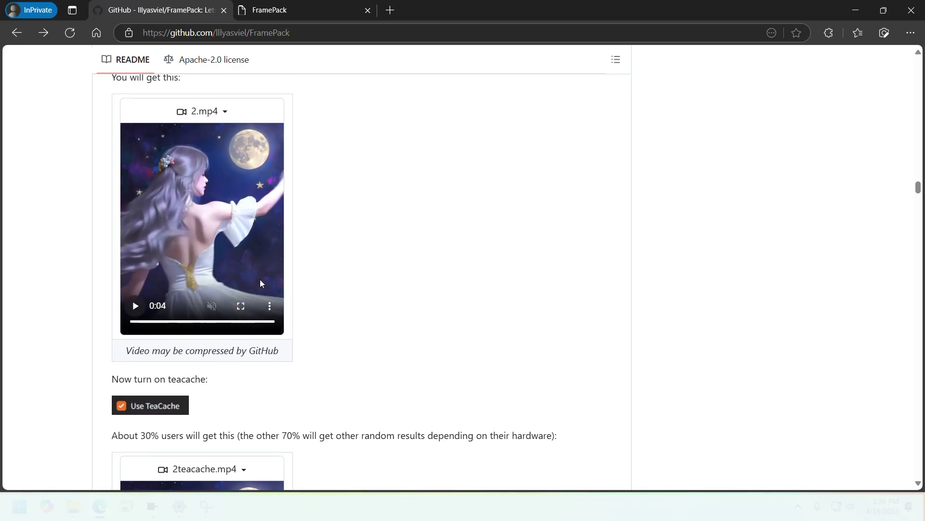
scroll(371, 314, "down", 14)
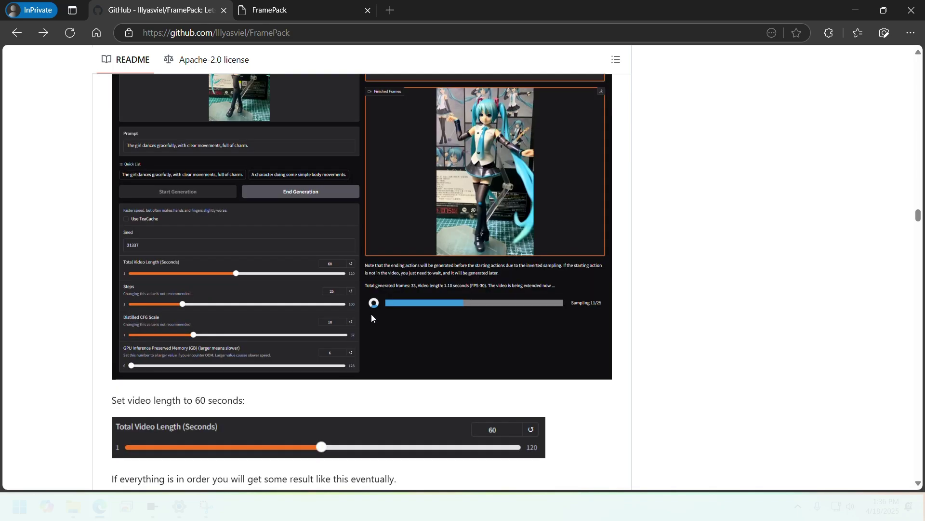
scroll(371, 318, "down", 15)
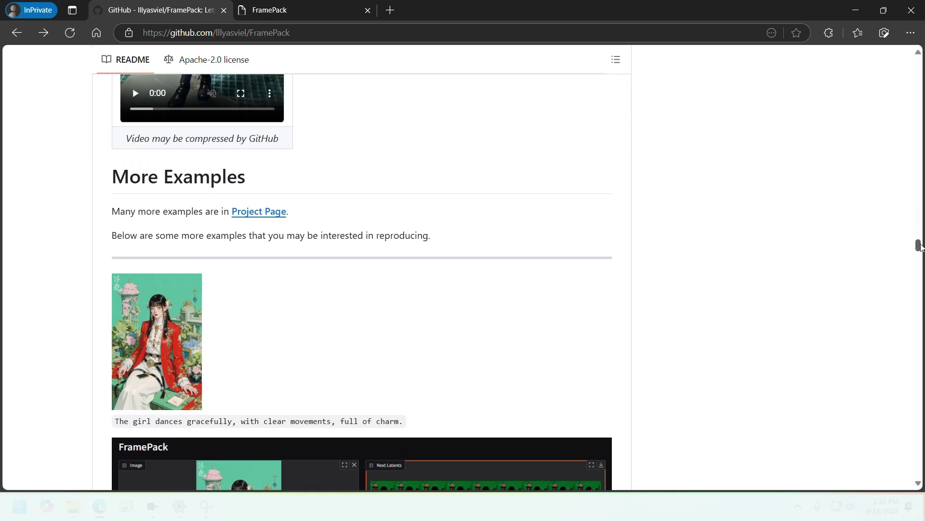
- Jump to the Prompting Guideline, then select and deselect the ChatGPT prompt template
left_click_drag(921, 246, 919, 448)
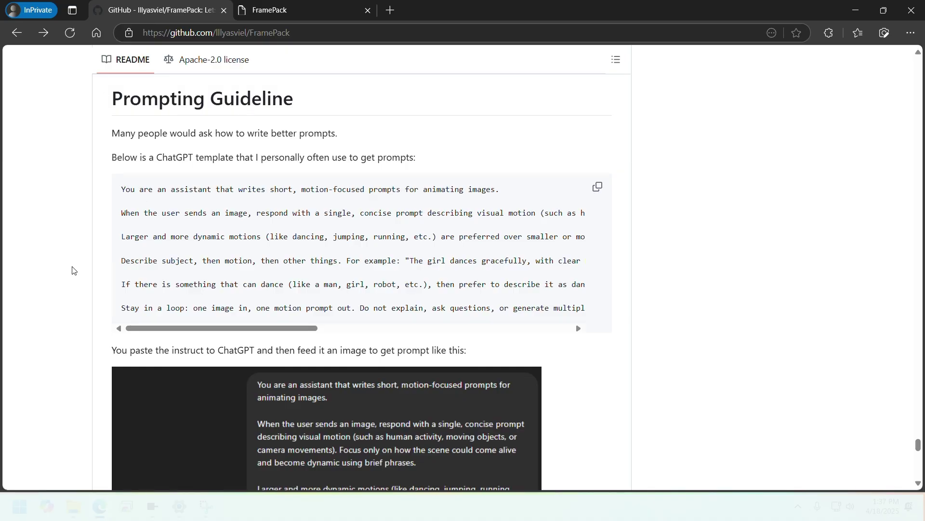
left_click_drag(127, 190, 448, 309)
left_click(459, 309)
- Scroll to the README's end at the Cite section's BibTeX entry
scroll(165, 321, "down", 6)
scroll(165, 320, "down", 6)
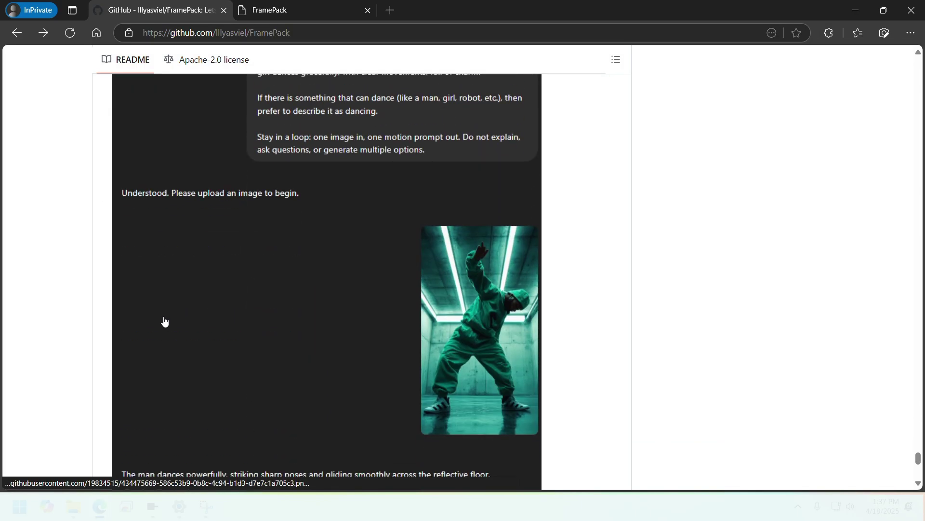
scroll(165, 320, "down", 6)
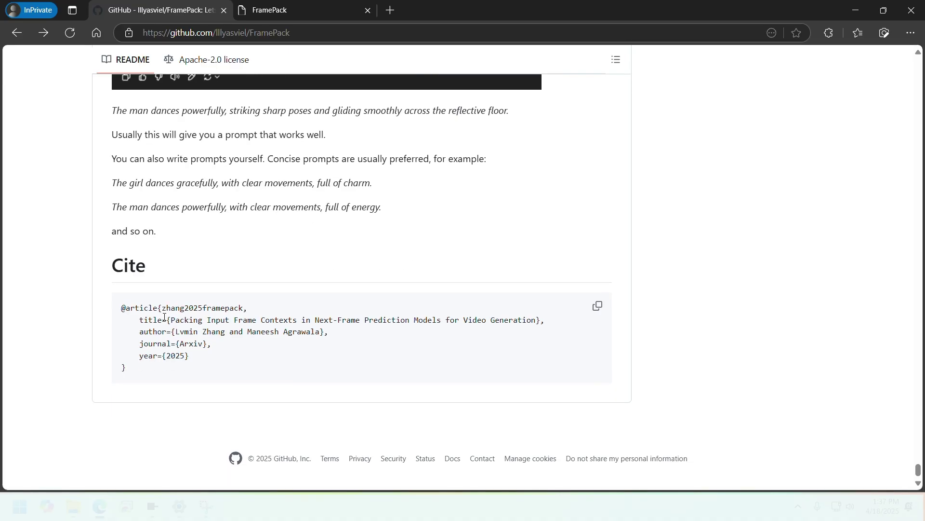
- Return to the top of the repository page, then switch to Pinokio's Discover catalogue
key("Home")
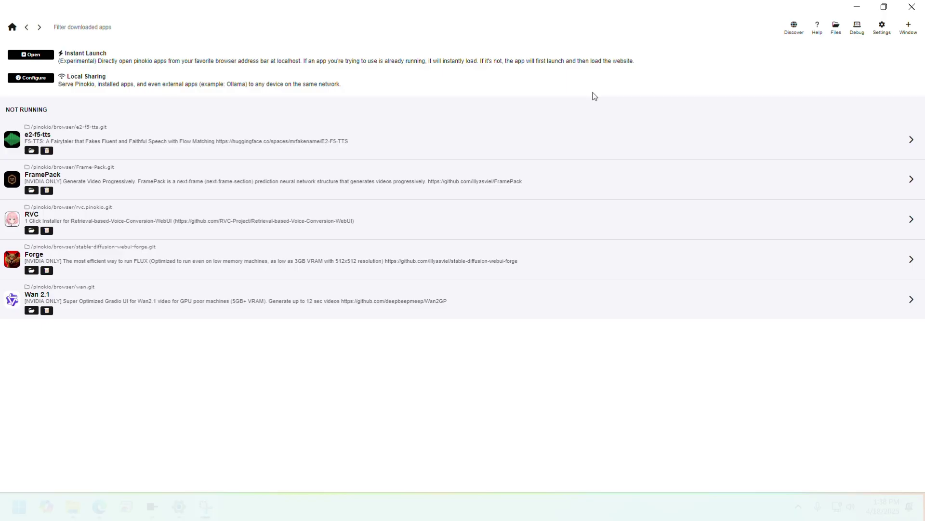
mouse_move(153, 507)
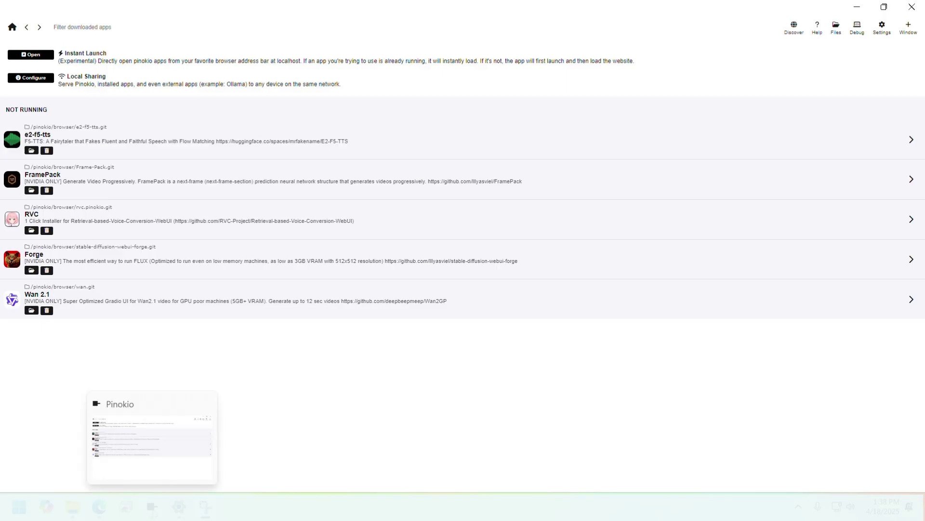
left_click(139, 411)
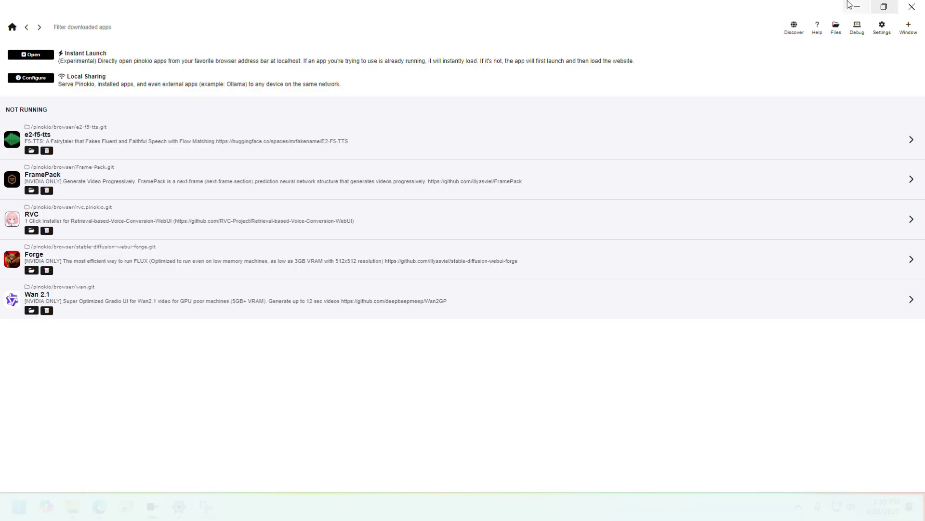
left_click(794, 29)
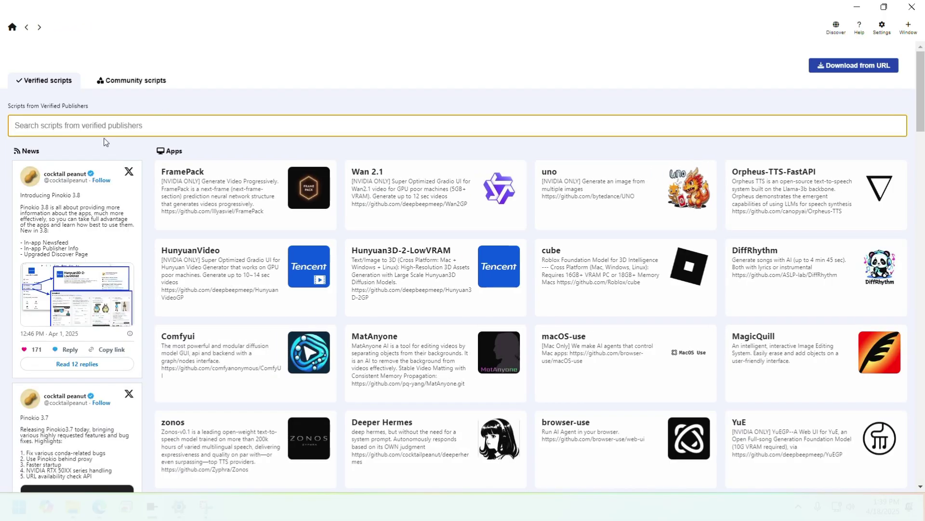
- Search the verified scripts for 'framepa' and download the FramePack installer
left_click(103, 125)
type("frame")
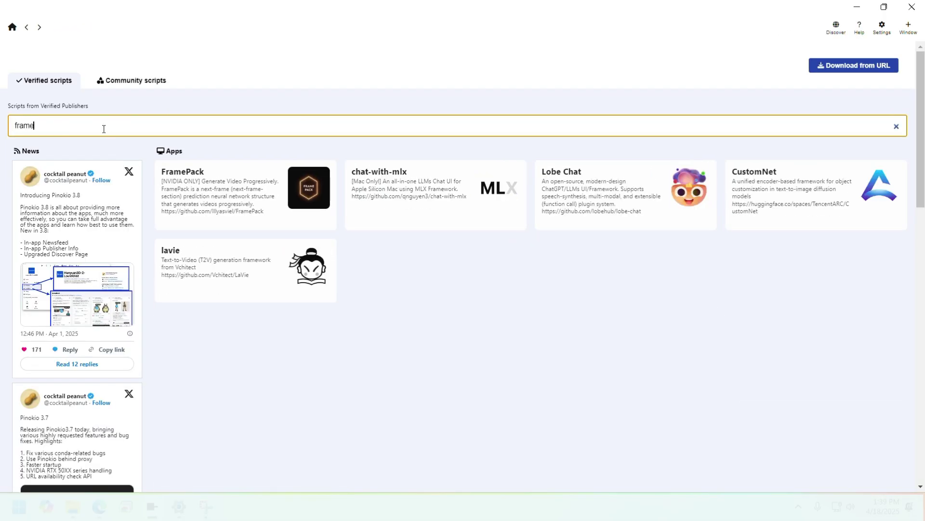
type("pa")
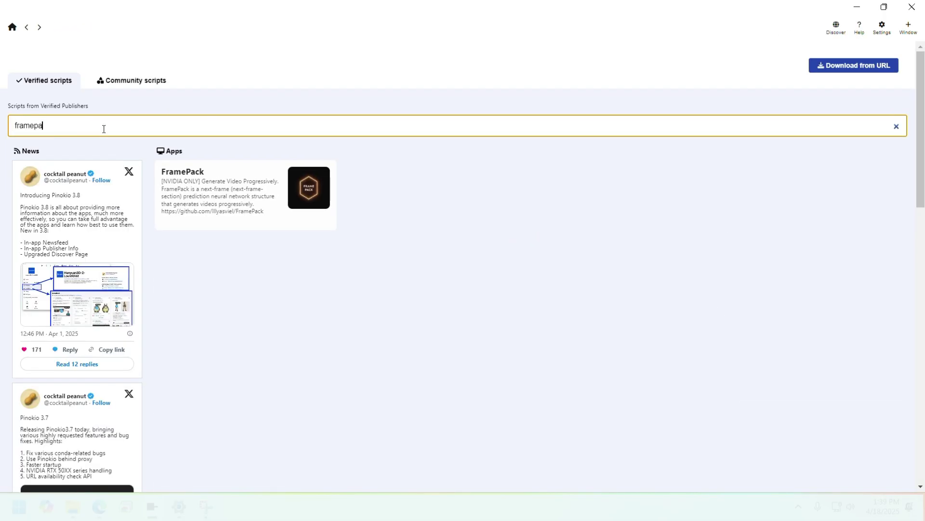
left_click(233, 221)
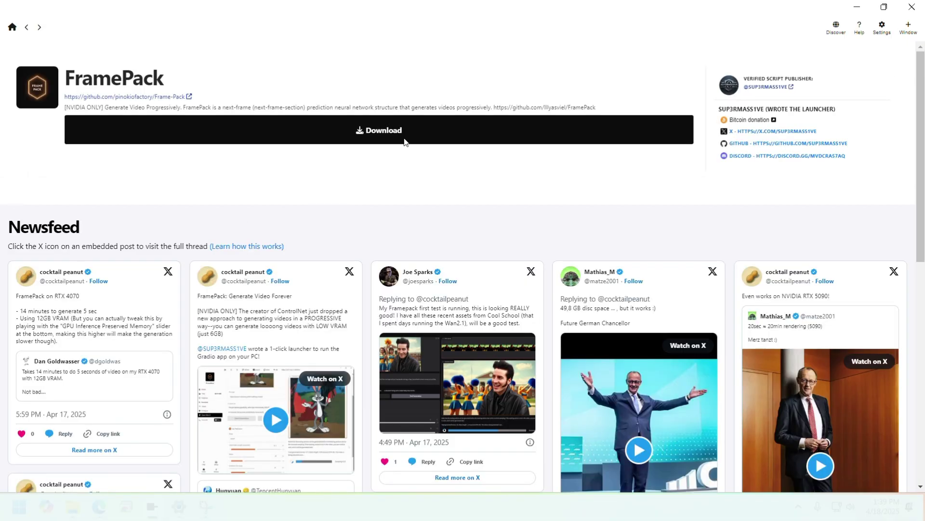
left_click(404, 139)
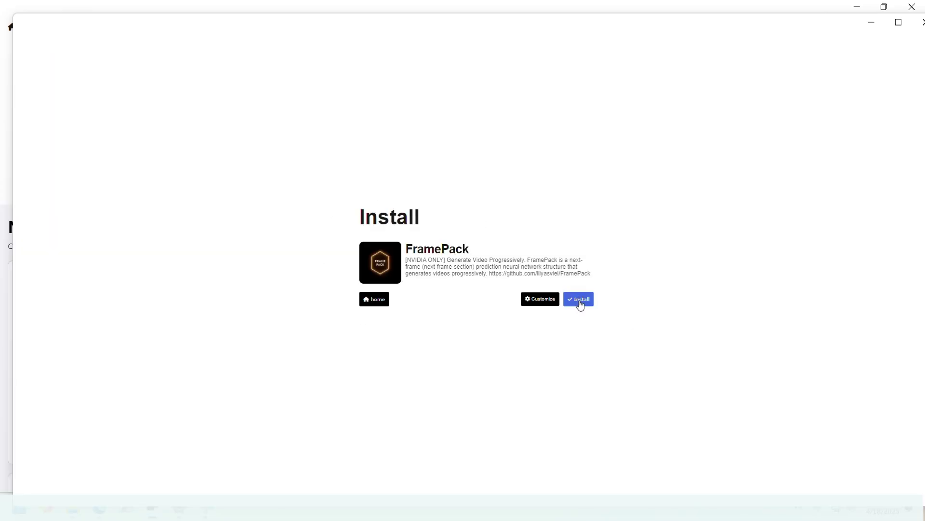
- Install and launch FramePack, then open its web UI at 127.0.0.1:42003
left_click(580, 302)
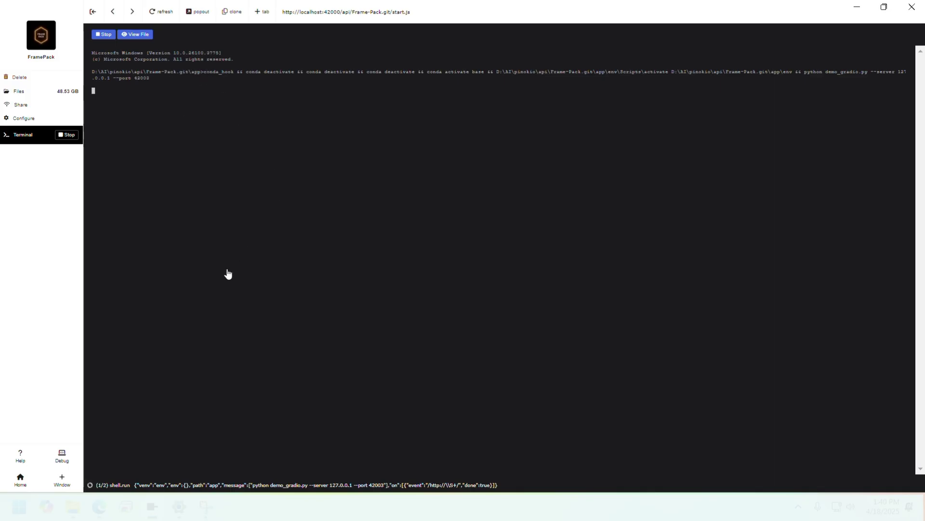
key("alt+Left")
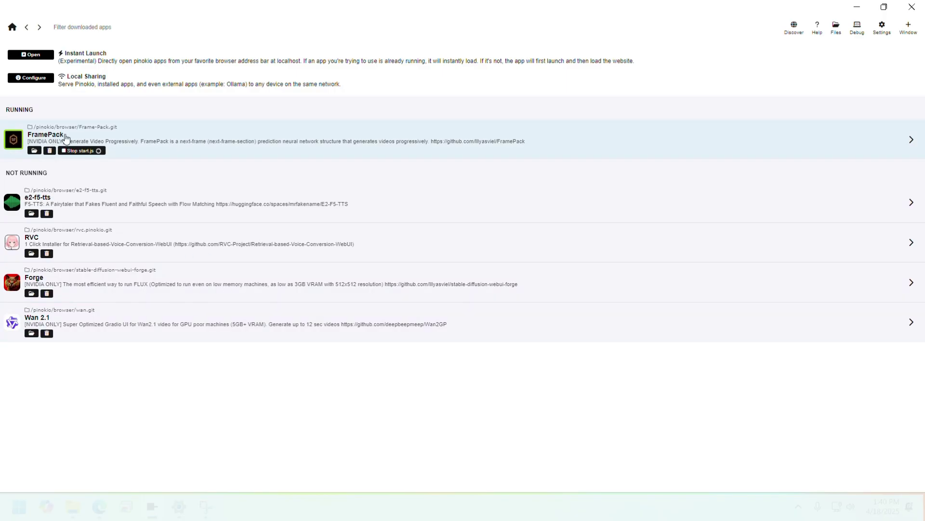
left_click(137, 142)
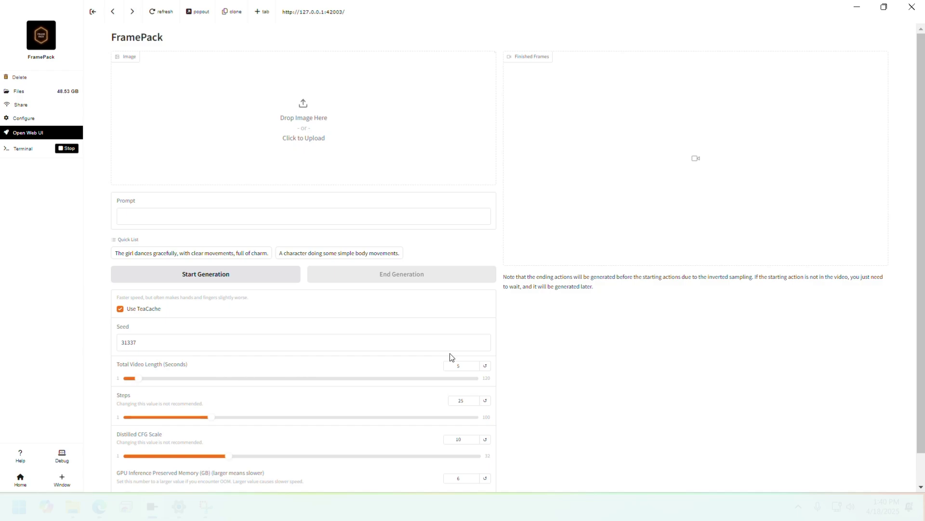
scroll(452, 357, "down", 1)
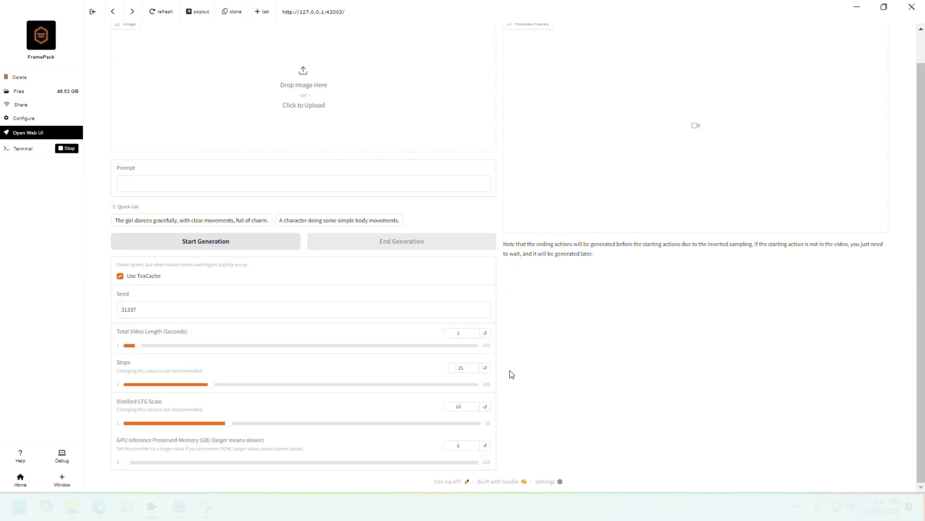
scroll(211, 424, "up", 1)
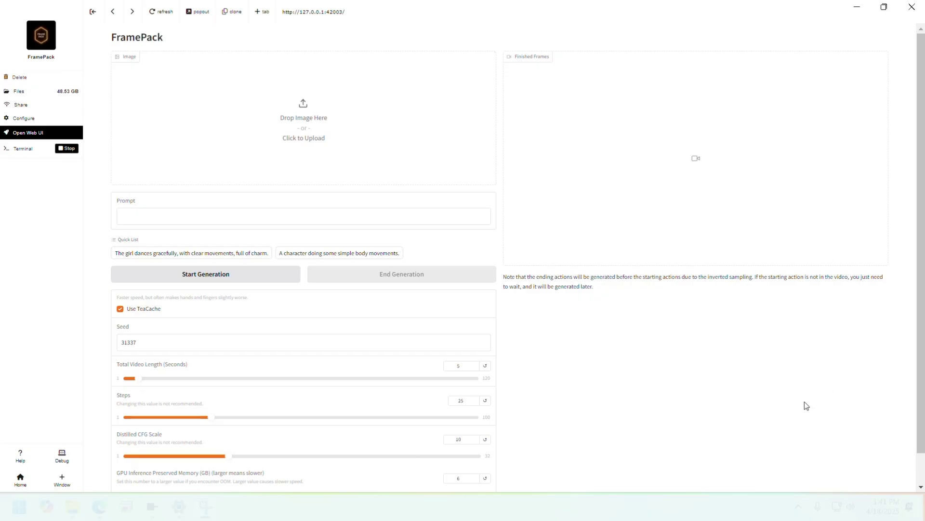
scroll(108, 345, "down", 1)
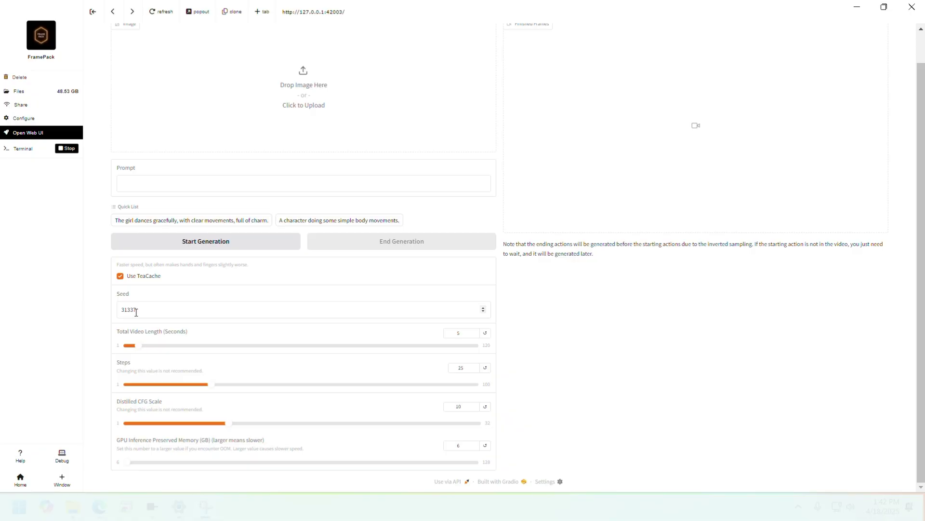
scroll(111, 308, "up", 1)
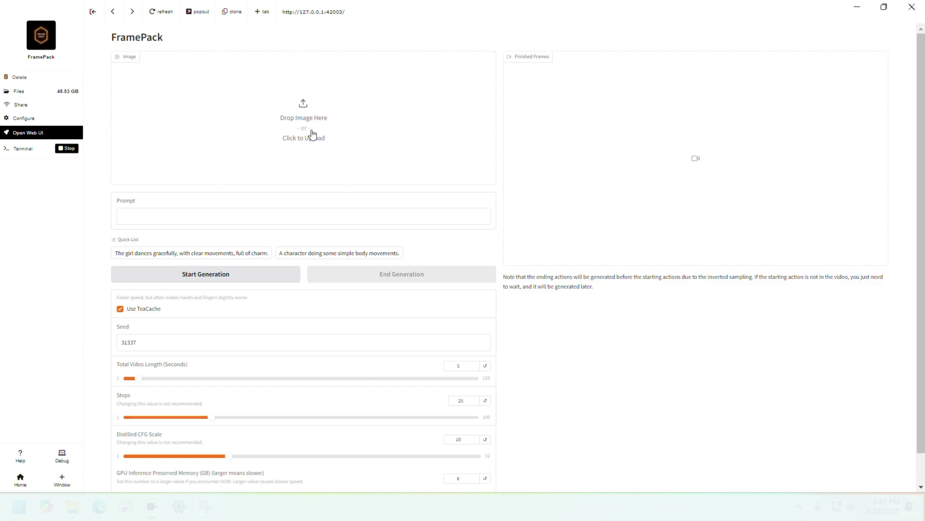
- Load the man's photo with prompt 'the man is laughing hysterically while clappimng' and start generating
left_click_drag(190, 280, 288, 117)
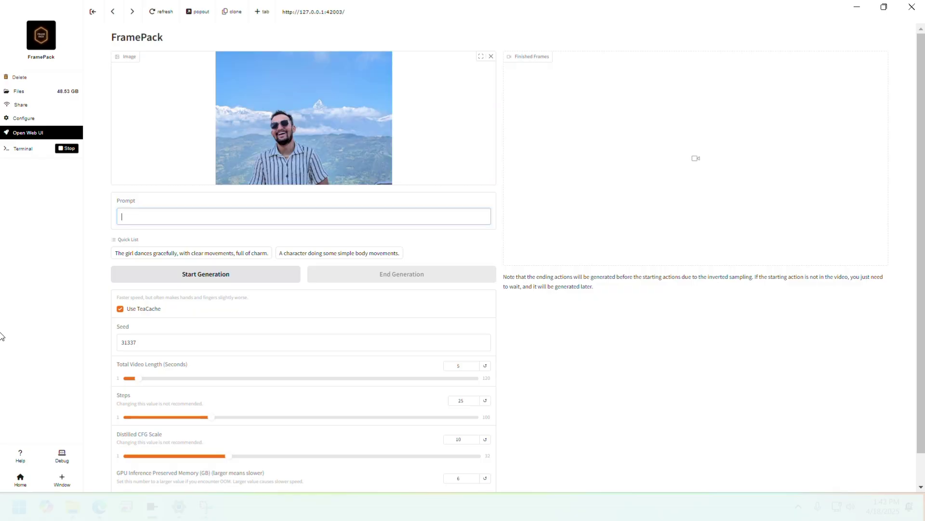
type("the man is laughing hysterically while clappimng")
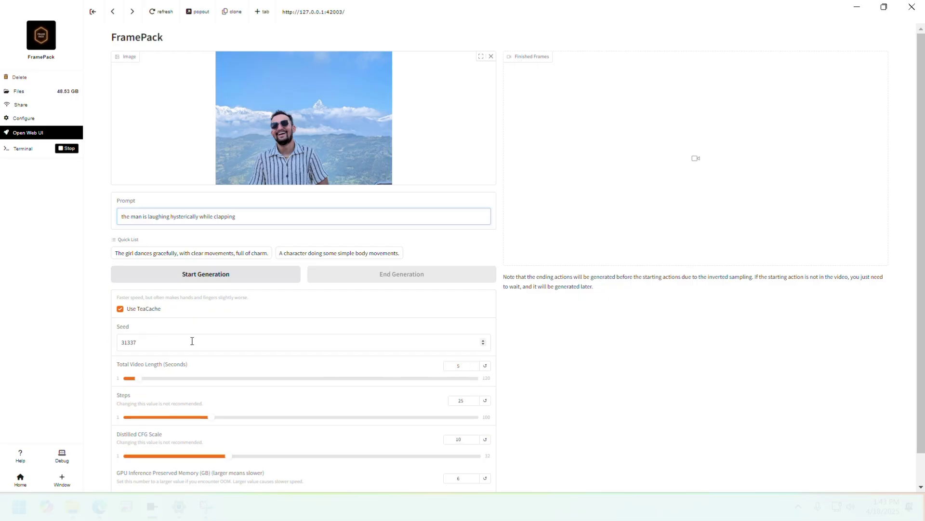
left_click(249, 276)
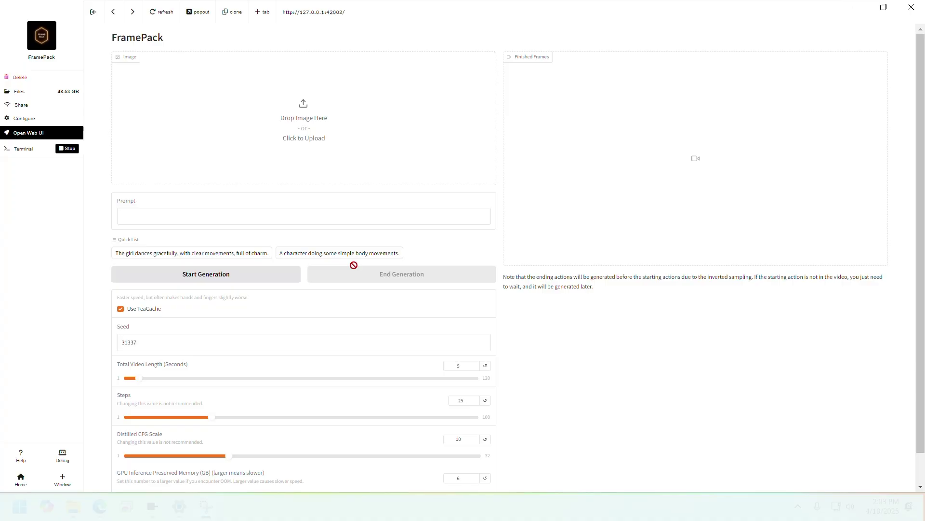
- Load the mouse-and-cat picture, write the cat-sneaking-toward-mouse prompt, and start generating
left_click_drag(131, 486, 264, 110)
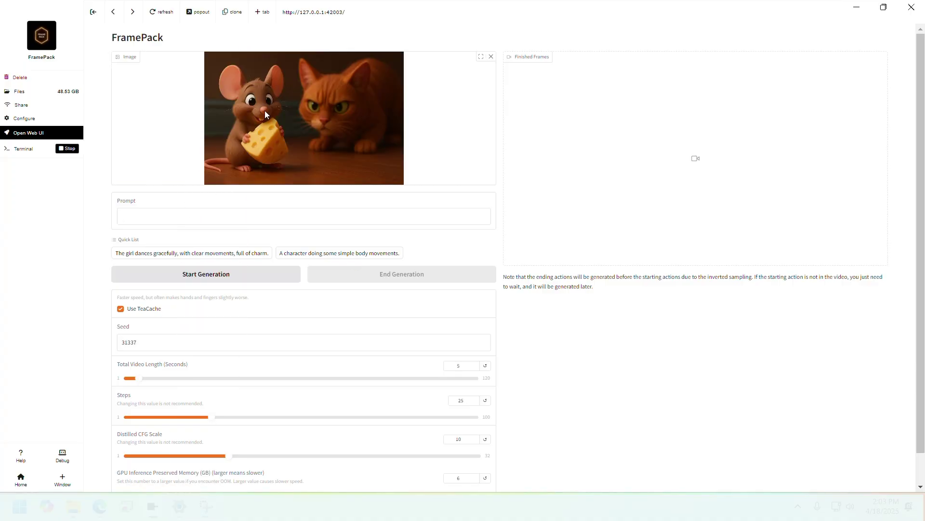
left_click(229, 216)
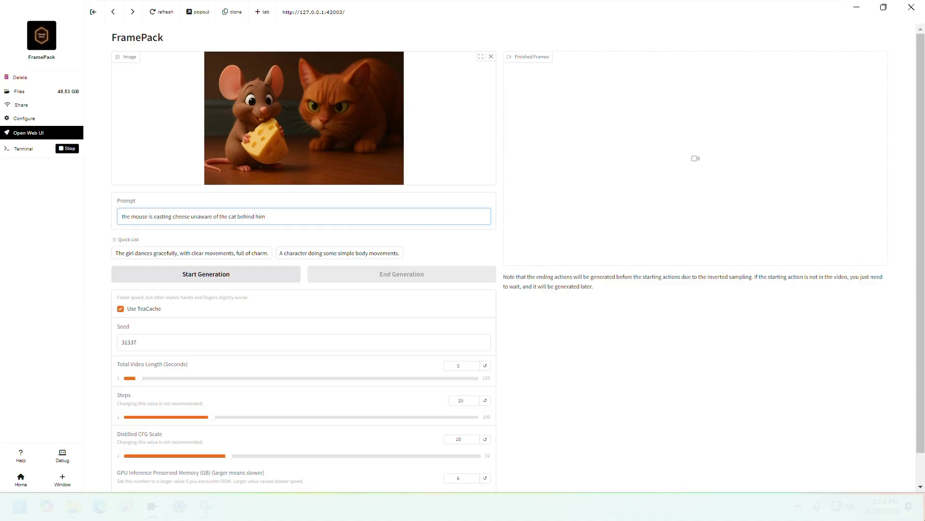
type(". the mouse when the")
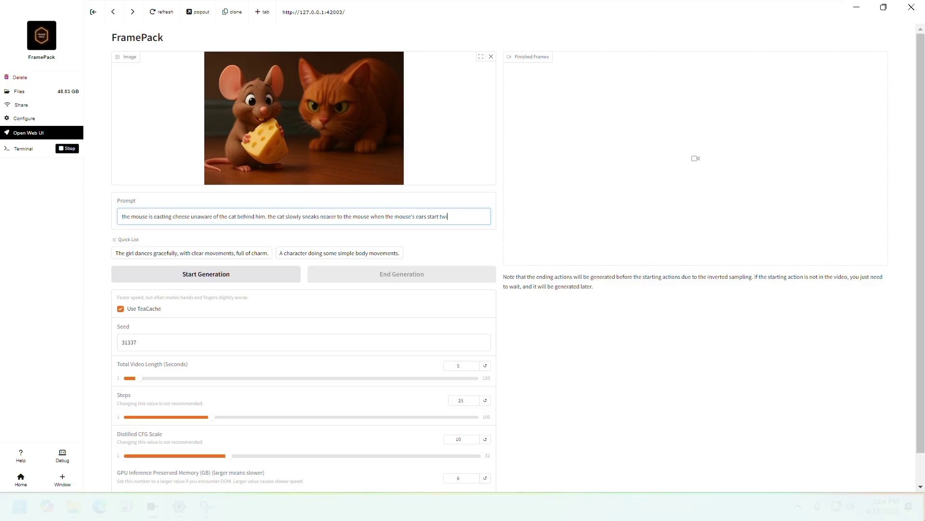
type("mouse turns to see the cat")
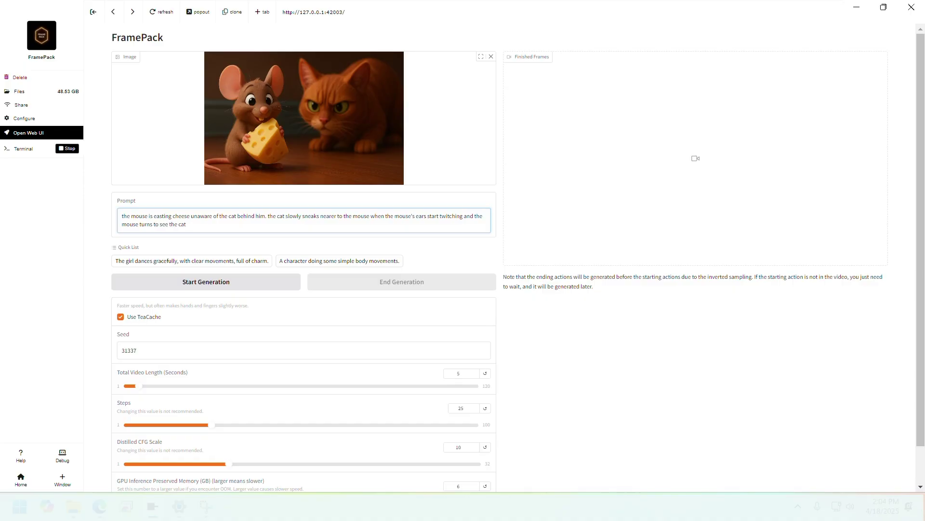
left_click(222, 280)
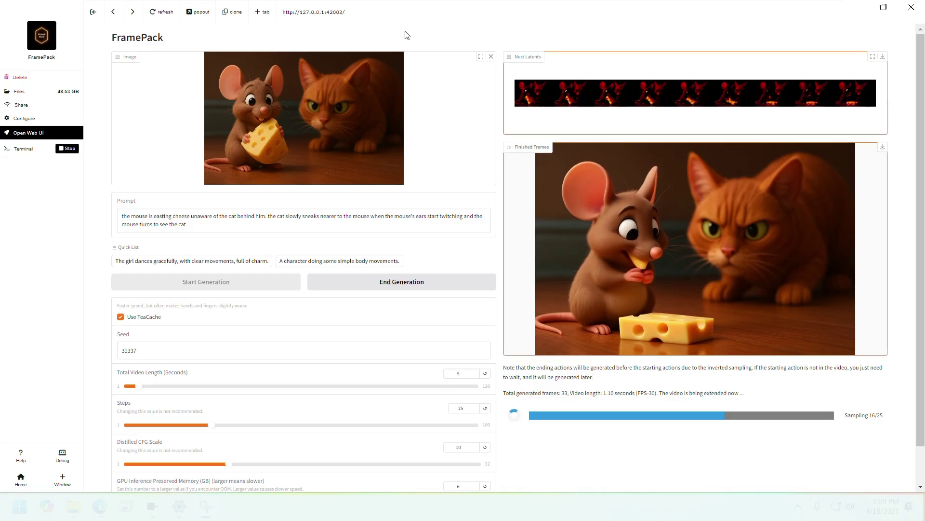
- Wait while the mouse-and-cat video grows to 105 frames (3.50 seconds)
mouse_move(576, 307)
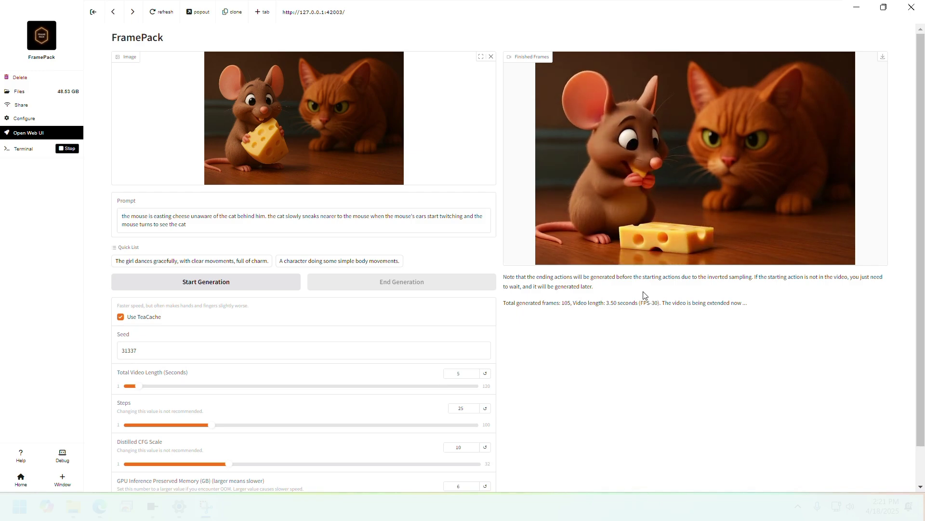
mouse_move(646, 221)
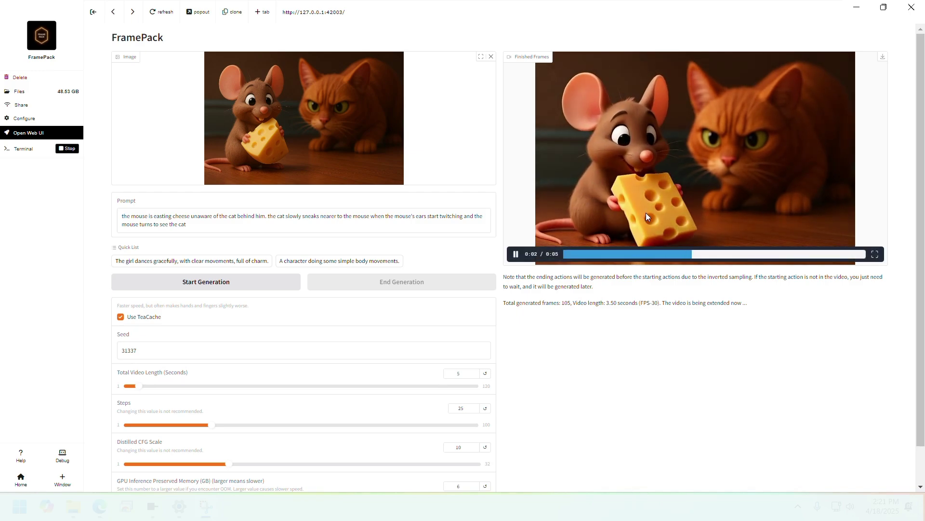